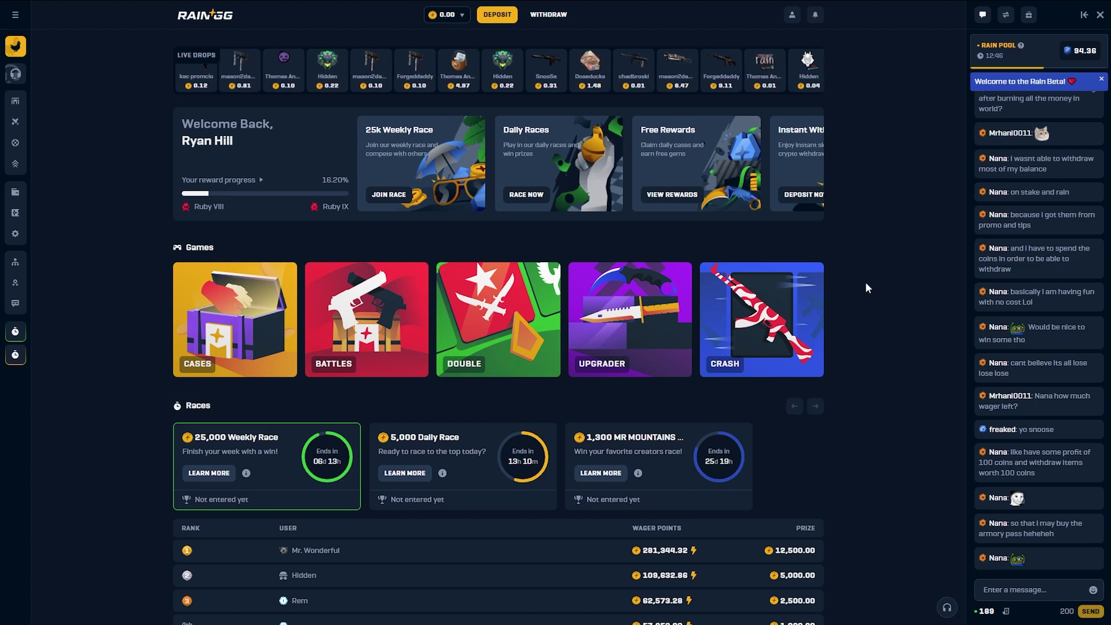
Step: Apply the MOUNTAIN referral code so the balance reads 500.00
{"action": "left_click", "coordinate": [497, 14]}
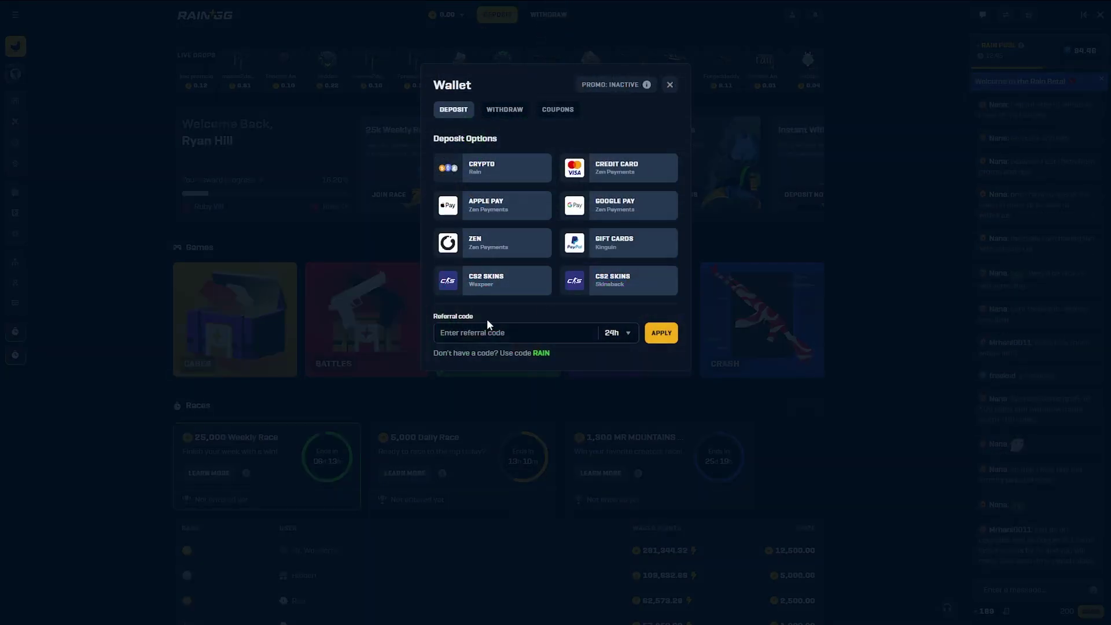
{"action": "left_click", "coordinate": [493, 332]}
{"action": "type", "text": "MOUNTAIN"}
{"action": "left_click", "coordinate": [517, 362]}
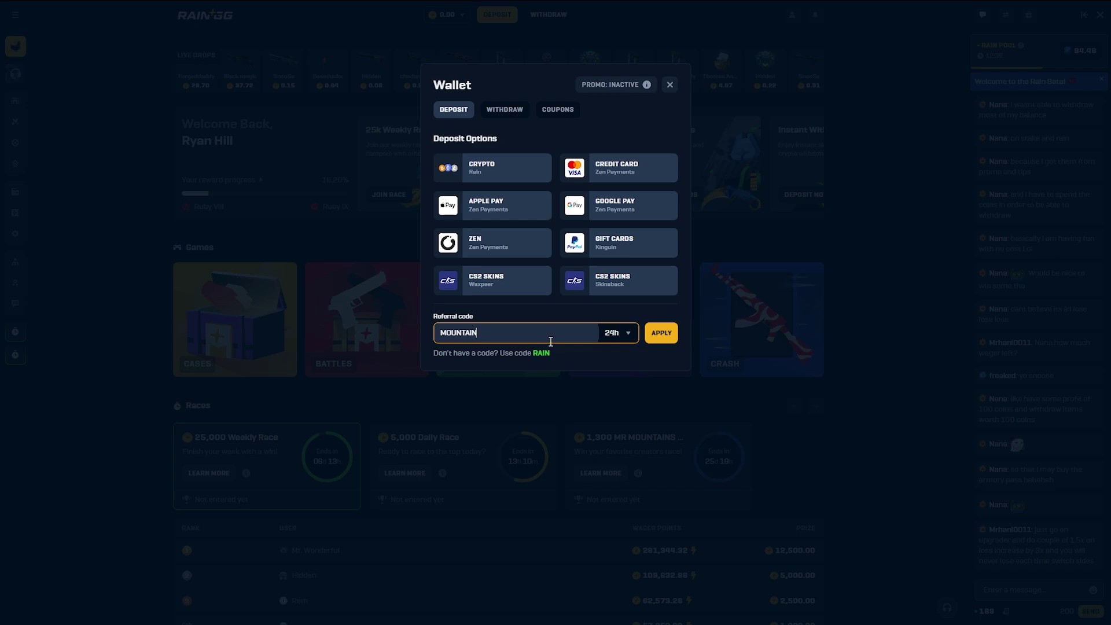
{"action": "left_click", "coordinate": [609, 371]}
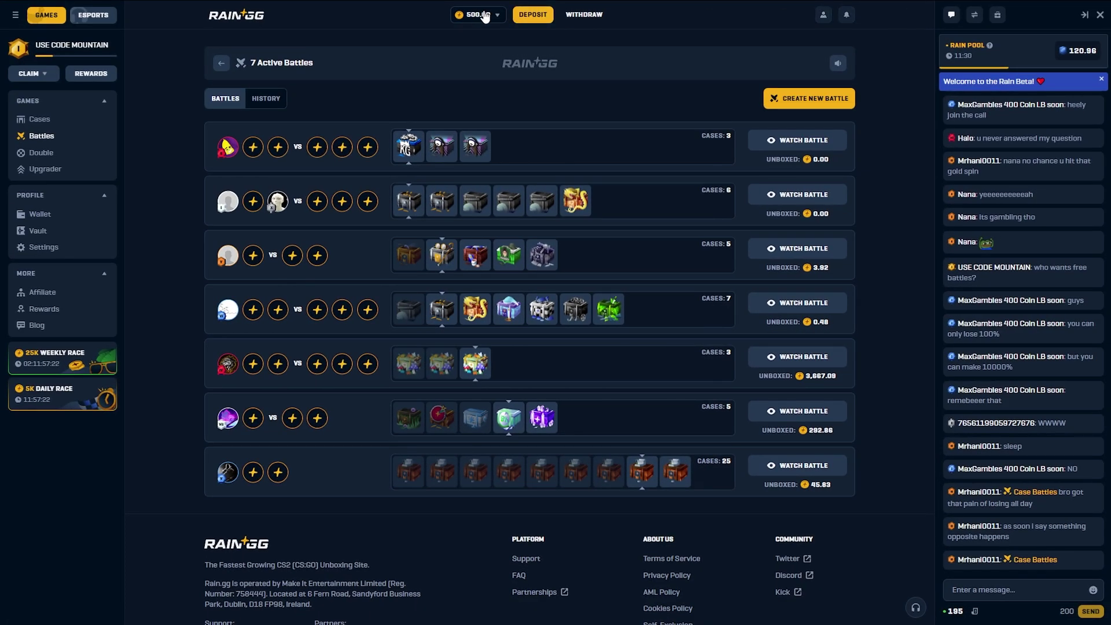
Step: Collapse the chat sidebar and open the Double game page
{"action": "left_click", "coordinate": [1085, 14]}
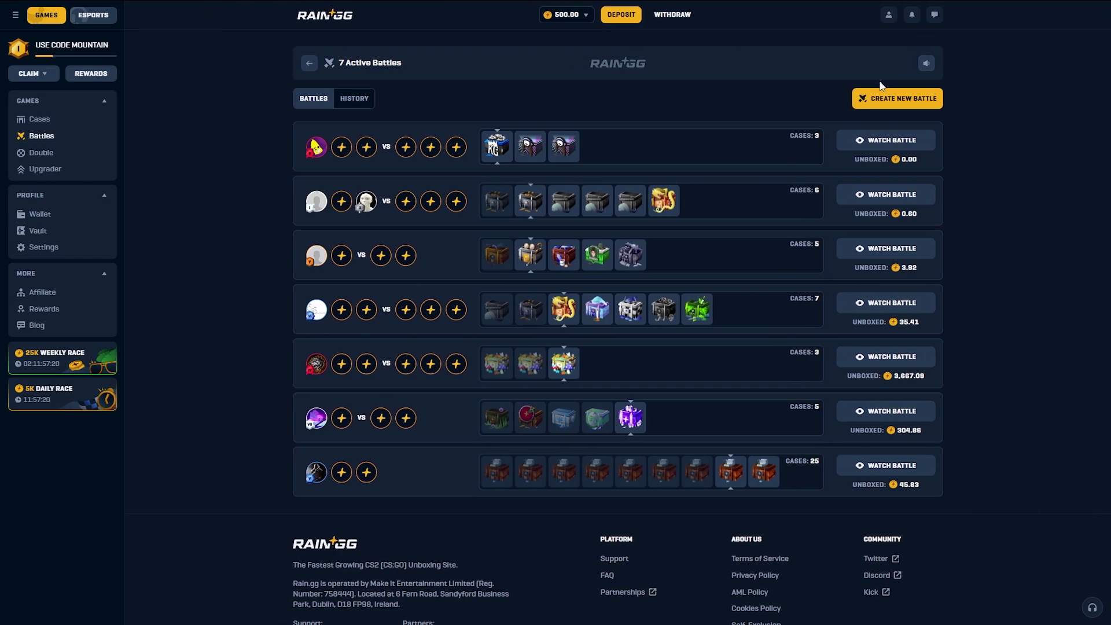
{"action": "left_click", "coordinate": [935, 15]}
{"action": "left_click", "coordinate": [1084, 14]}
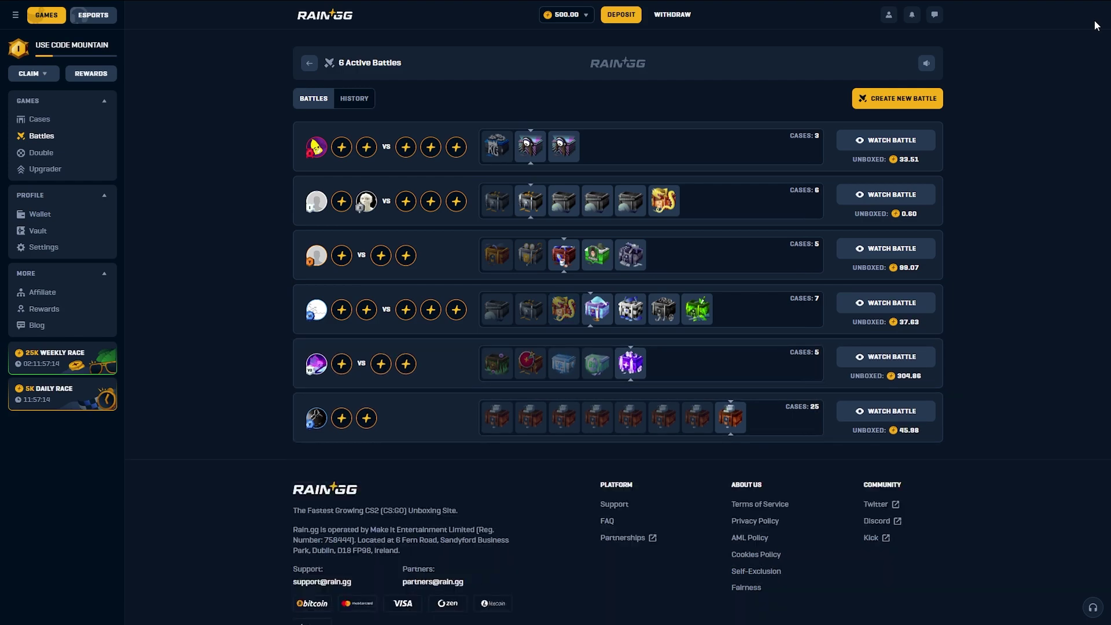
{"action": "left_click", "coordinate": [41, 153]}
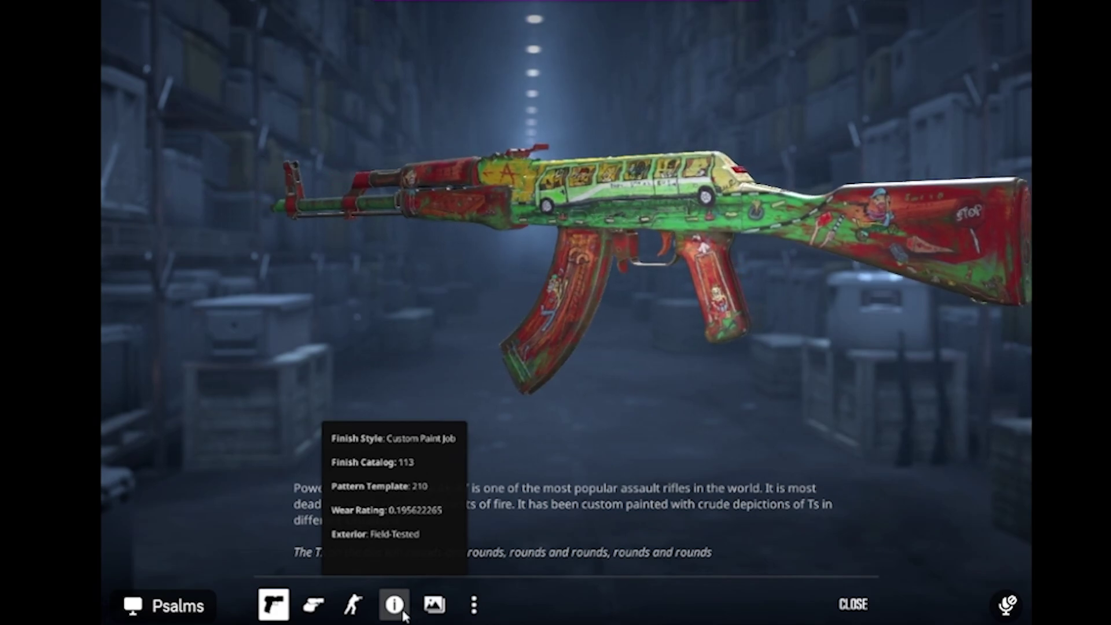
{"action": "left_click_drag", "start_coordinate": [627, 266], "coordinate": [644, 226]}
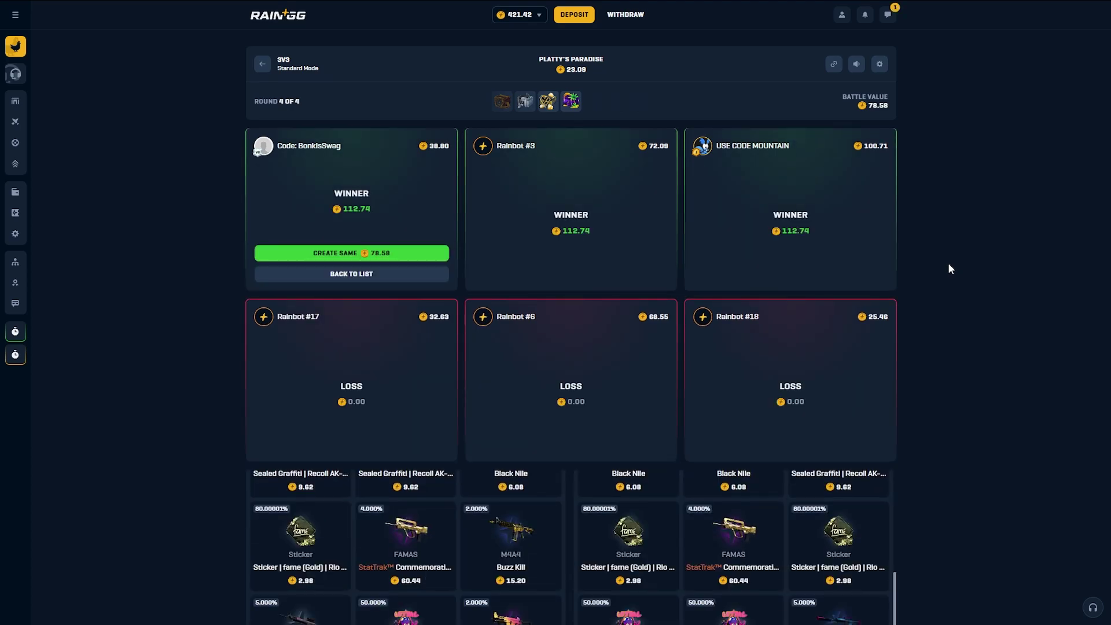
Step: Sell the MAC-10 Gold Brick and Nova Predator for a 534.17 balance, then return to battles
{"action": "left_click", "coordinate": [889, 16]}
{"action": "left_click", "coordinate": [997, 15]}
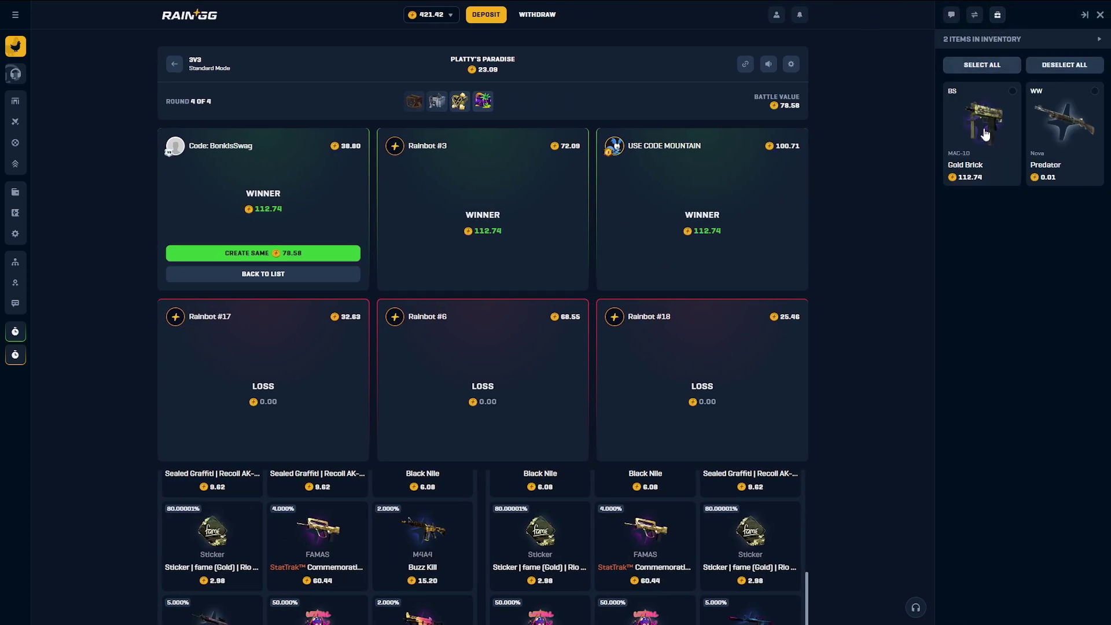
{"action": "left_click", "coordinate": [981, 135]}
{"action": "left_click", "coordinate": [1064, 130]}
{"action": "left_click", "coordinate": [1015, 589]}
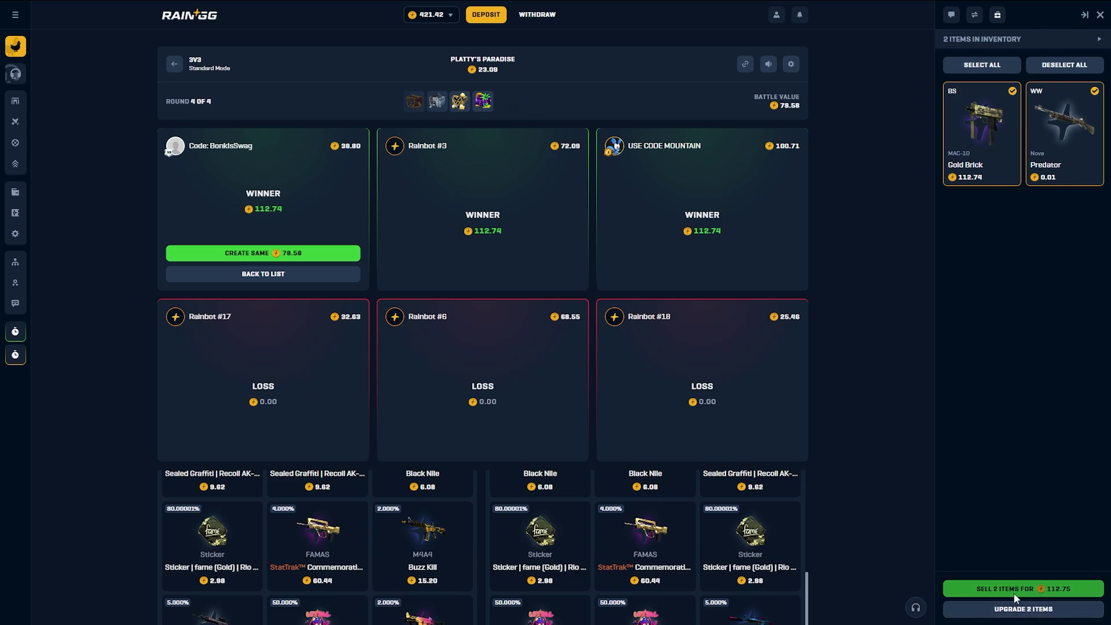
{"action": "left_click", "coordinate": [1101, 15]}
{"action": "left_click", "coordinate": [174, 63]}
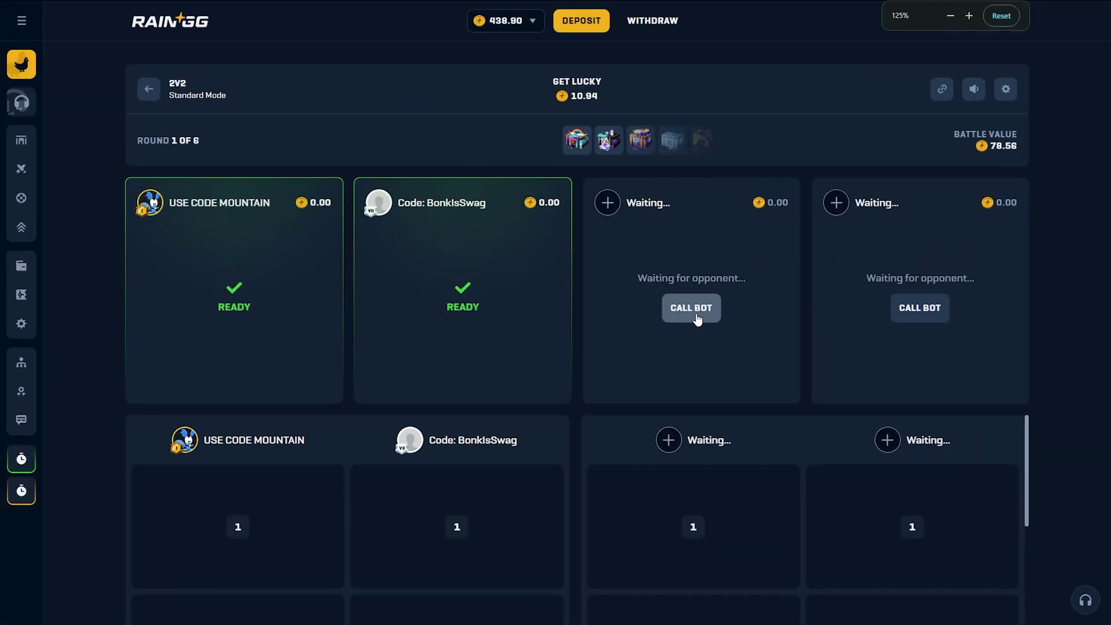
Step: Join a six-round 2v2 battle with a bot, lost as bots win 86.28 each
{"action": "left_click", "coordinate": [692, 308]}
{"action": "left_click", "coordinate": [920, 308]}
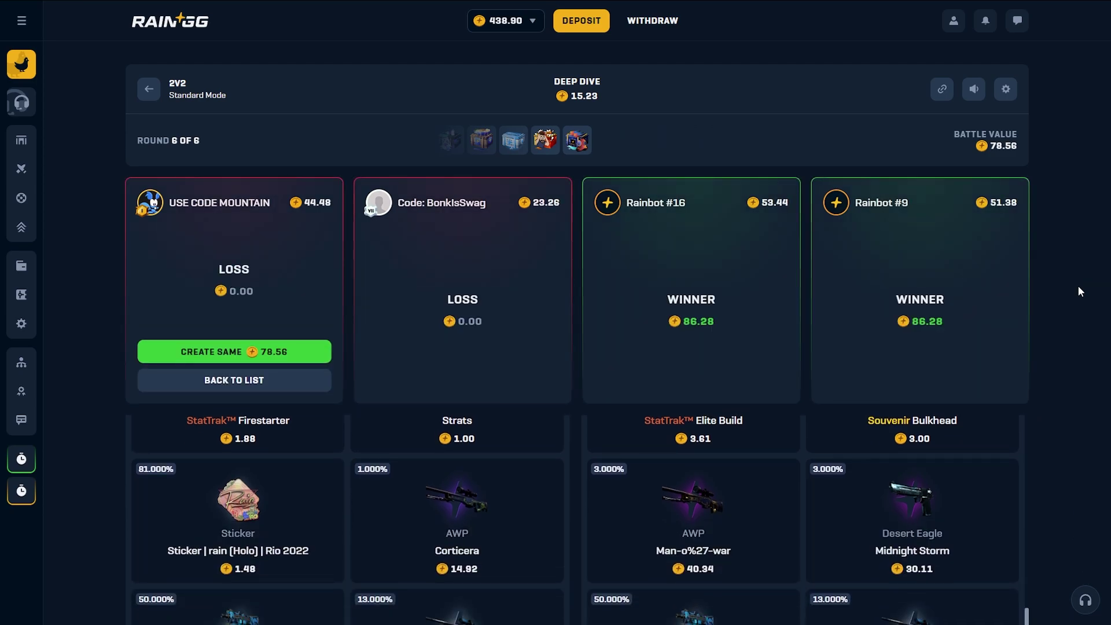
{"action": "scroll", "coordinate": [712, 330], "scroll_direction": "down", "scroll_amount": 1}
{"action": "scroll", "coordinate": [712, 330], "scroll_direction": "up", "scroll_amount": 1}
Step: Open another 2v2 battle from the list and view the Jorgo Case's twelve drops
{"action": "left_click", "coordinate": [149, 90]}
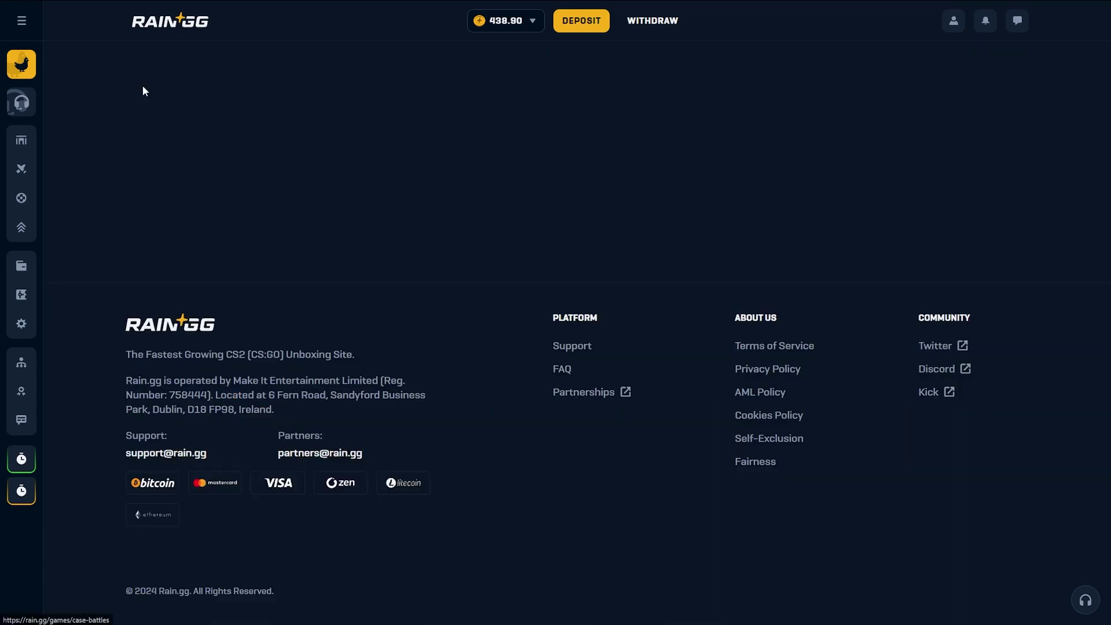
{"action": "left_click", "coordinate": [719, 267]}
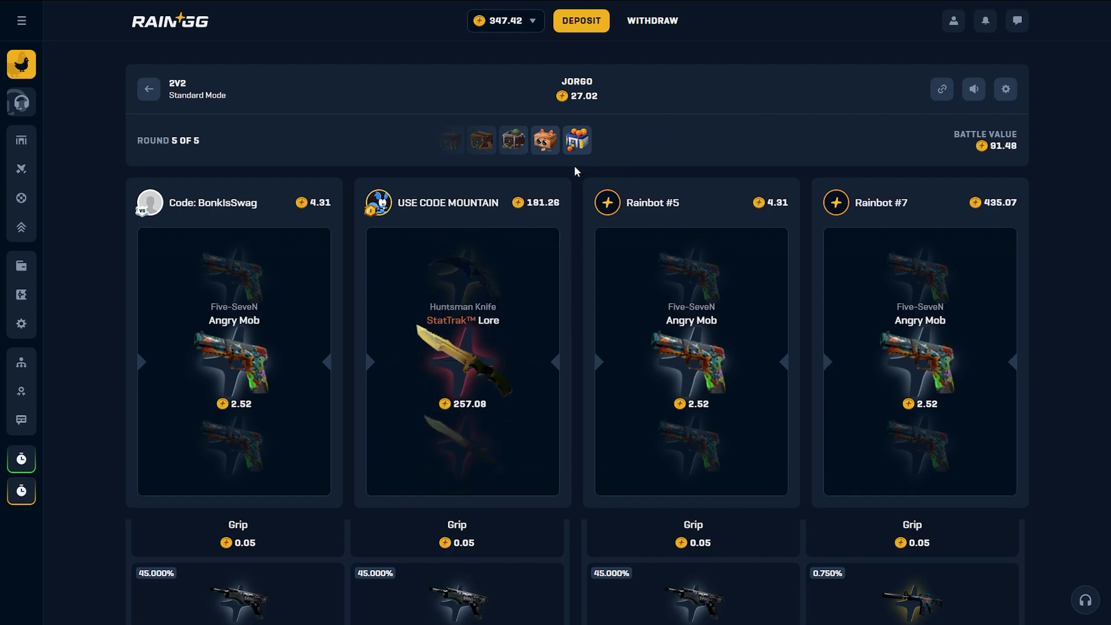
{"action": "left_click", "coordinate": [575, 144]}
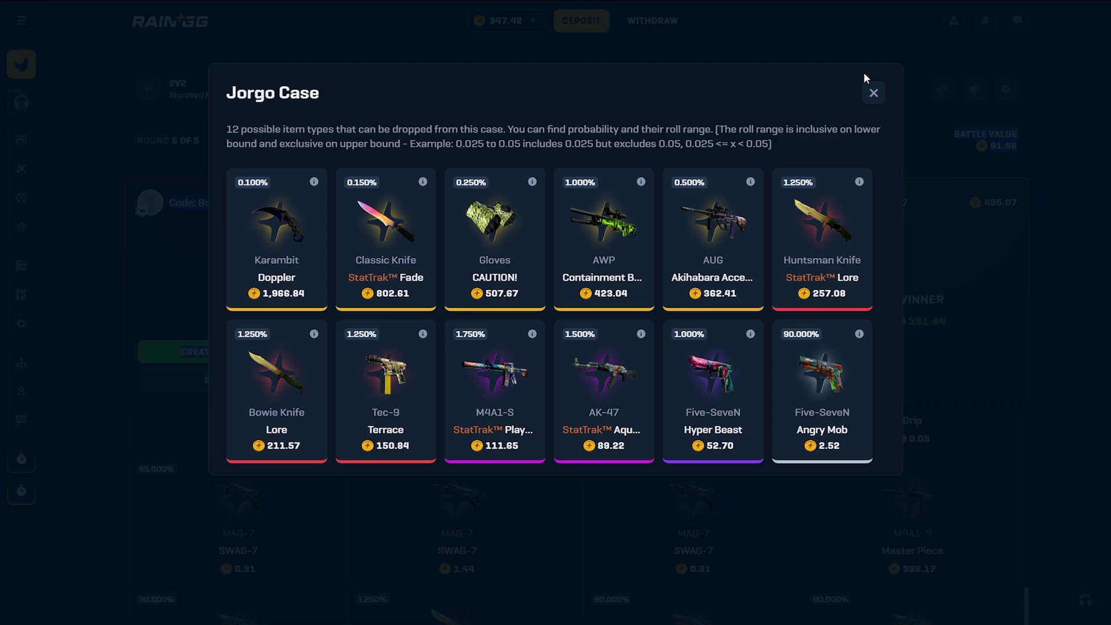
Step: Create a 2v2 battle with a bot filling the empty slot, lost at 241.48 balance
{"action": "left_click", "coordinate": [875, 93]}
{"action": "left_click", "coordinate": [148, 88]}
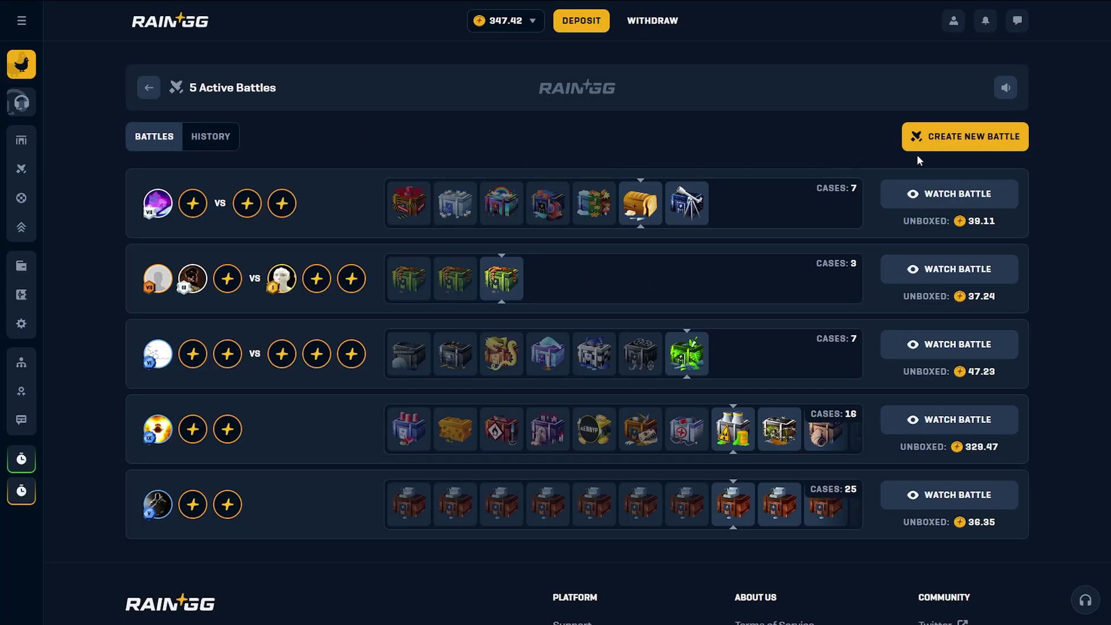
{"action": "left_click", "coordinate": [965, 136]}
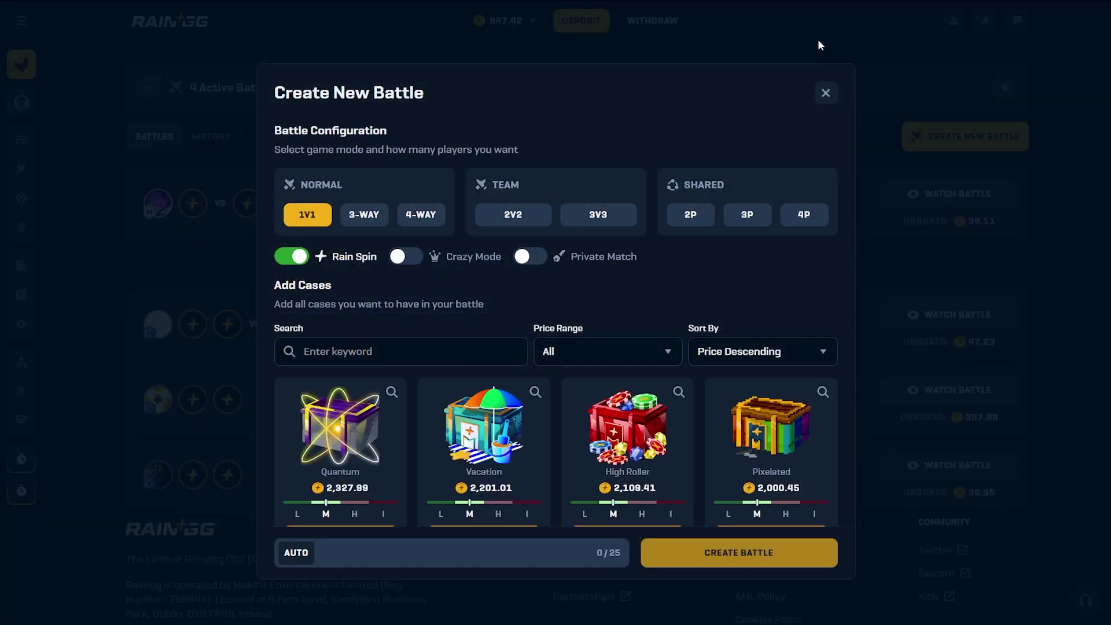
{"action": "left_click", "coordinate": [738, 551]}
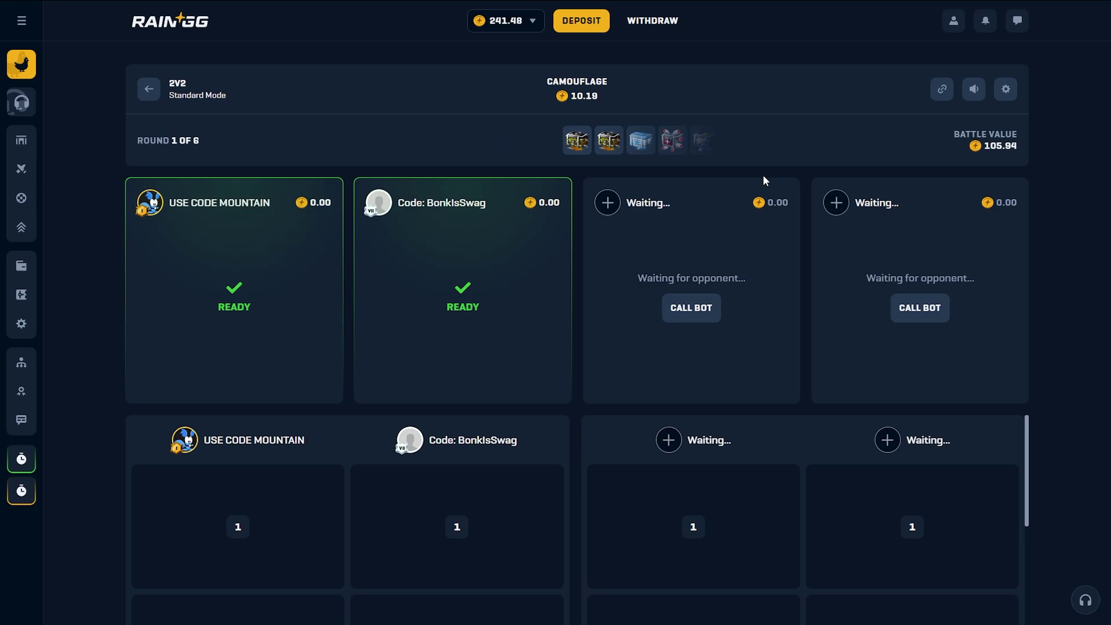
{"action": "key", "text": "ctrl+plus"}
{"action": "left_click", "coordinate": [692, 307]}
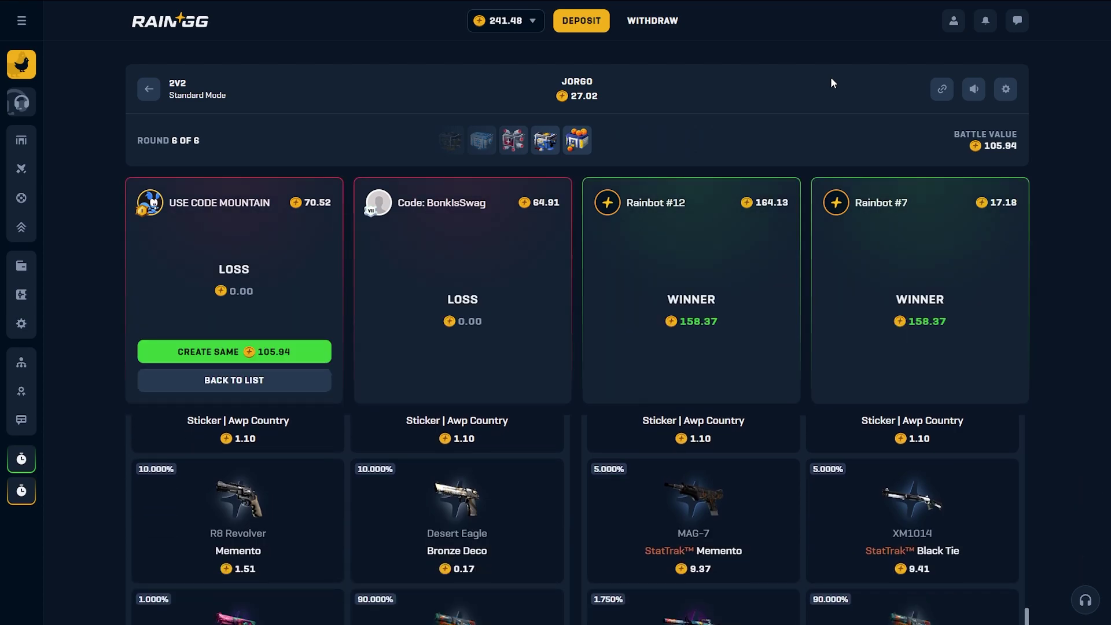
{"action": "left_click", "coordinate": [149, 89]}
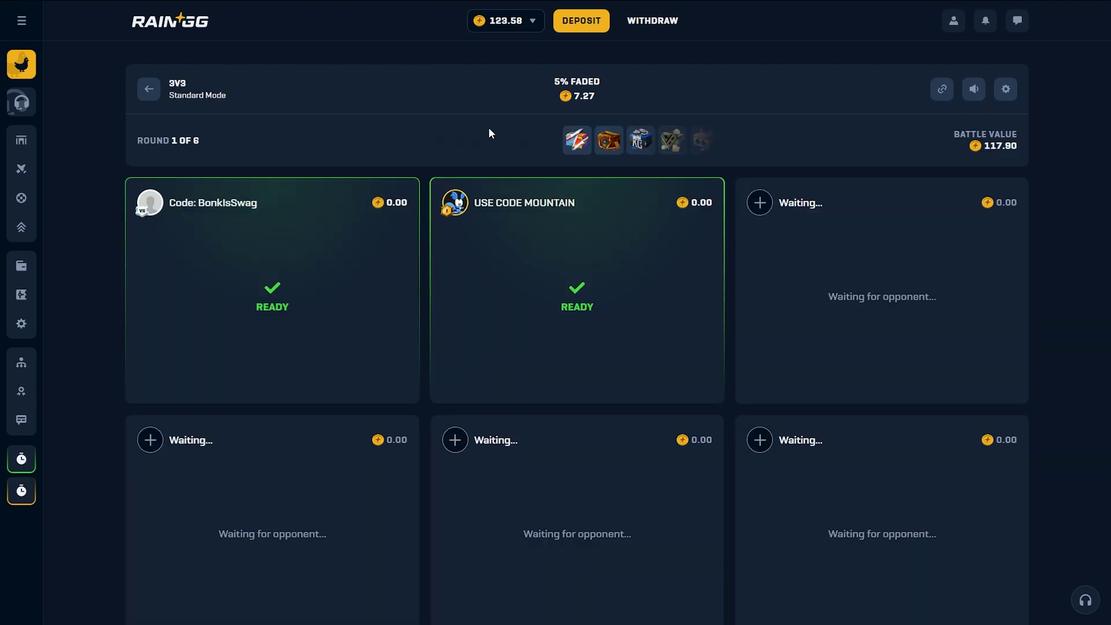
{"action": "scroll", "coordinate": [465, 127], "scroll_direction": "down", "scroll_amount": 2}
Step: Adjust browser zoom to watch the 117.90 3v3 battle, lost as bots win 138.57
{"action": "key", "text": "ctrl+plus"}
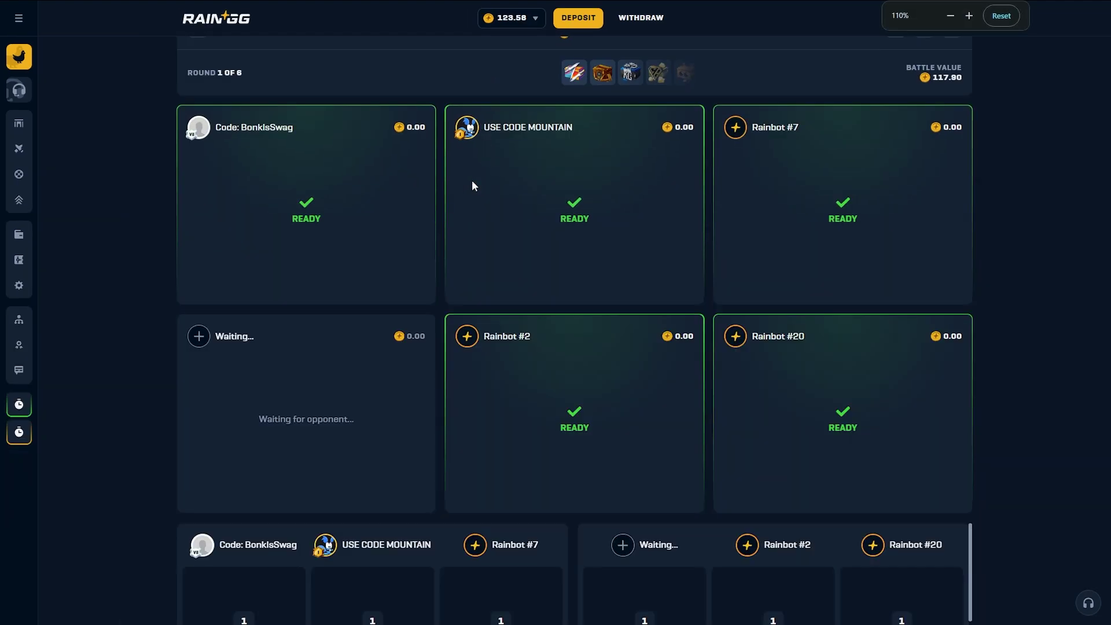
{"action": "key", "text": "ctrl+minus"}
{"action": "key", "text": "ctrl+minus"}
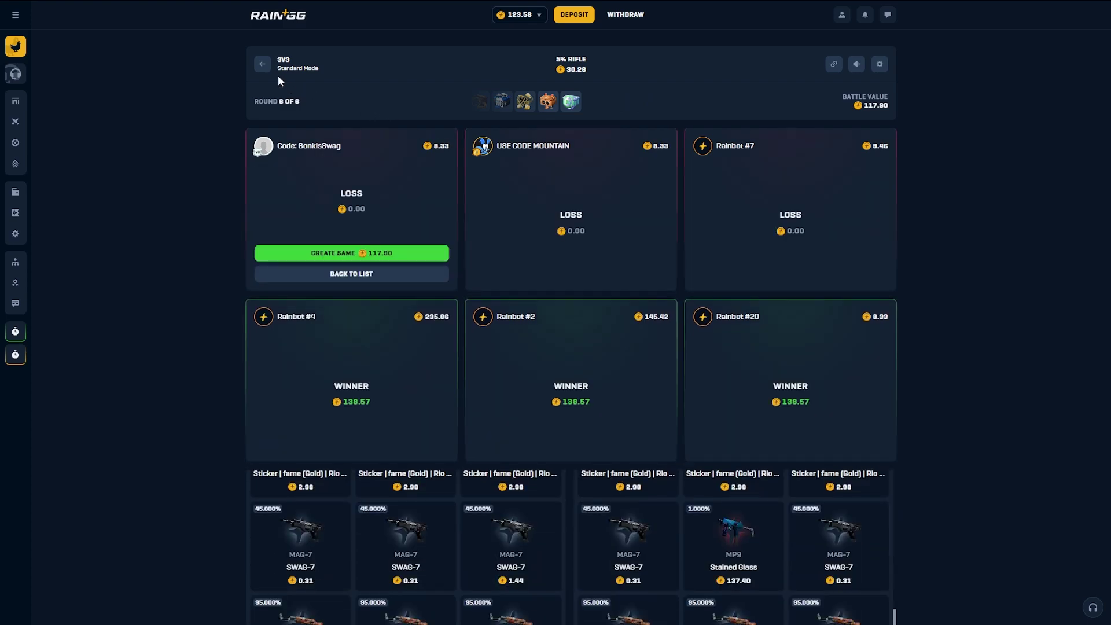
Step: Set up a new 3v3 battle from the active battles list
{"action": "left_click", "coordinate": [262, 64]}
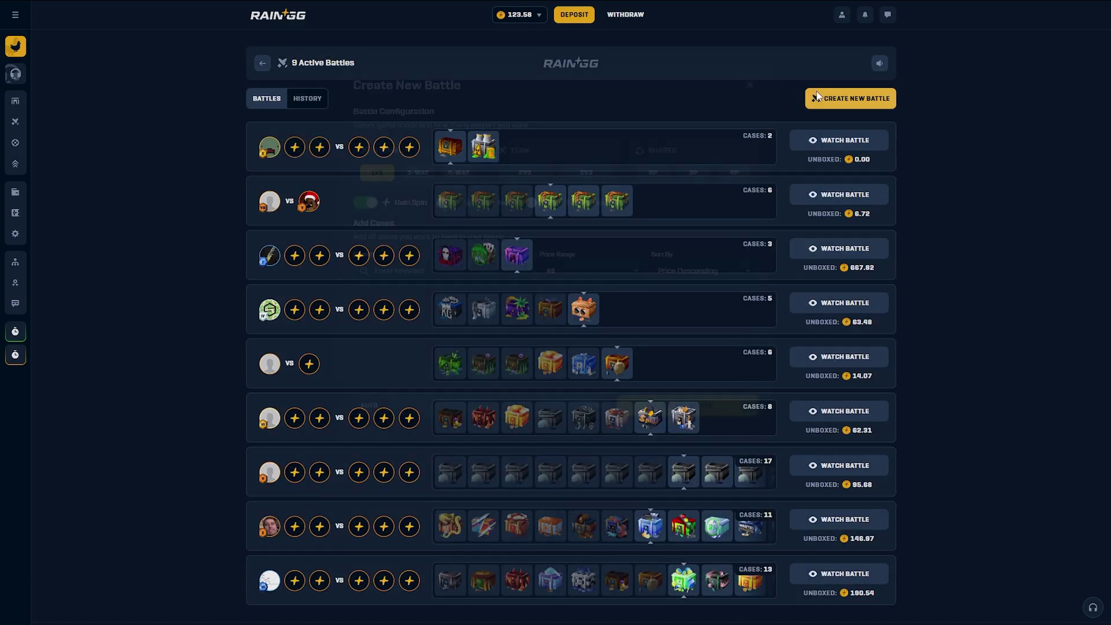
{"action": "left_click", "coordinate": [850, 98]}
{"action": "left_click", "coordinate": [525, 172]}
{"action": "left_click", "coordinate": [586, 173]}
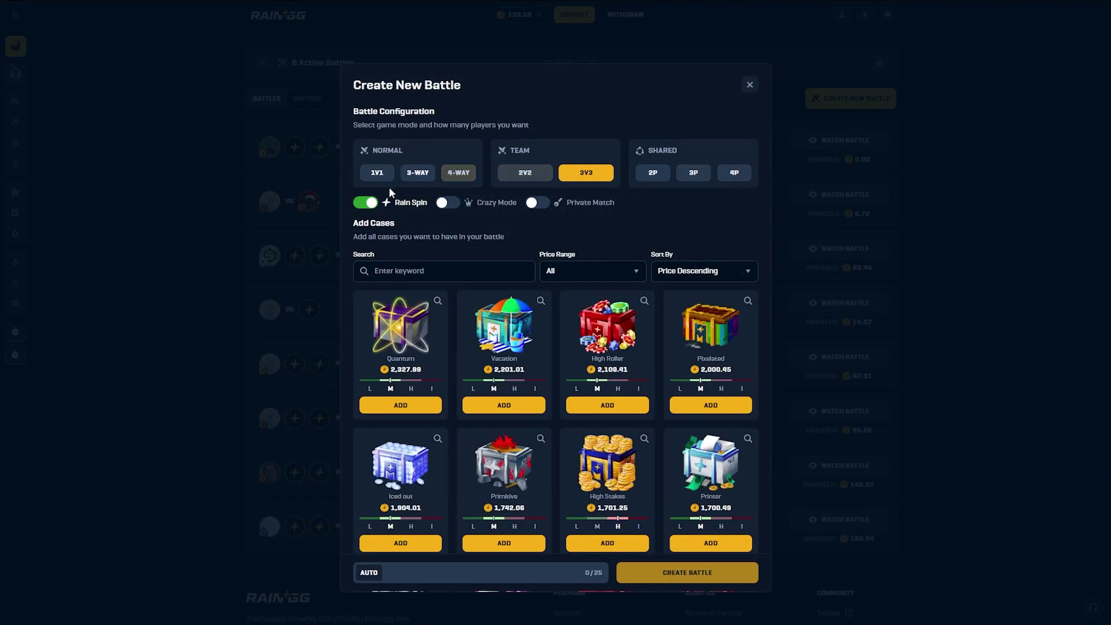
{"action": "scroll", "coordinate": [601, 272], "scroll_direction": "down", "scroll_amount": 4}
{"action": "scroll", "coordinate": [601, 273], "scroll_direction": "down", "scroll_amount": 1}
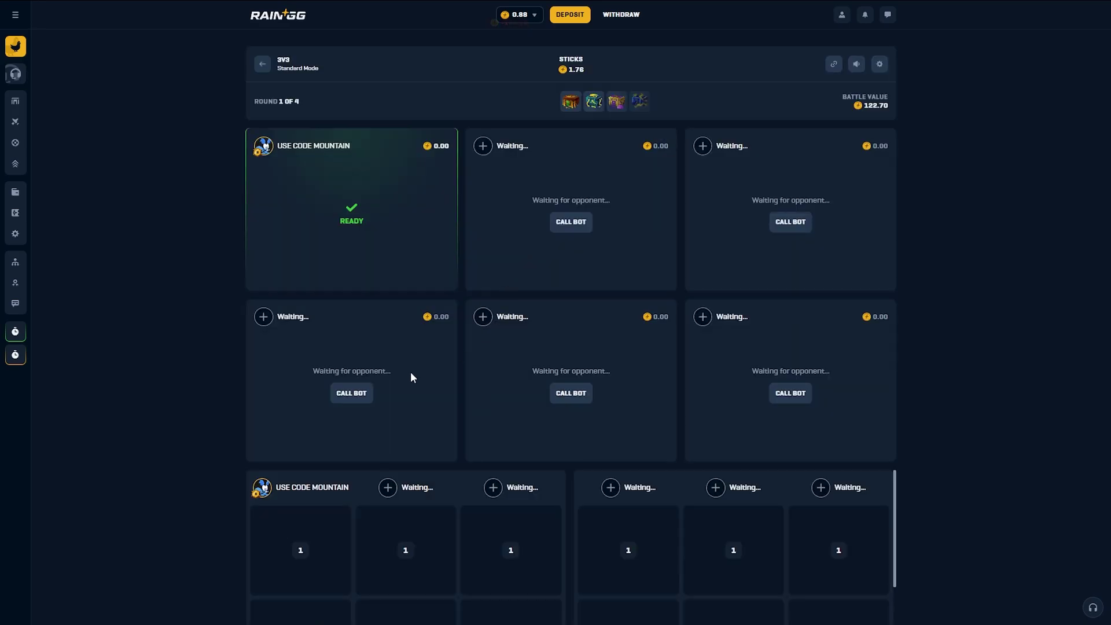
Step: Call bots into all four empty slots to start the 122.70 battle
{"action": "left_click", "coordinate": [352, 393]}
{"action": "left_click", "coordinate": [571, 222]}
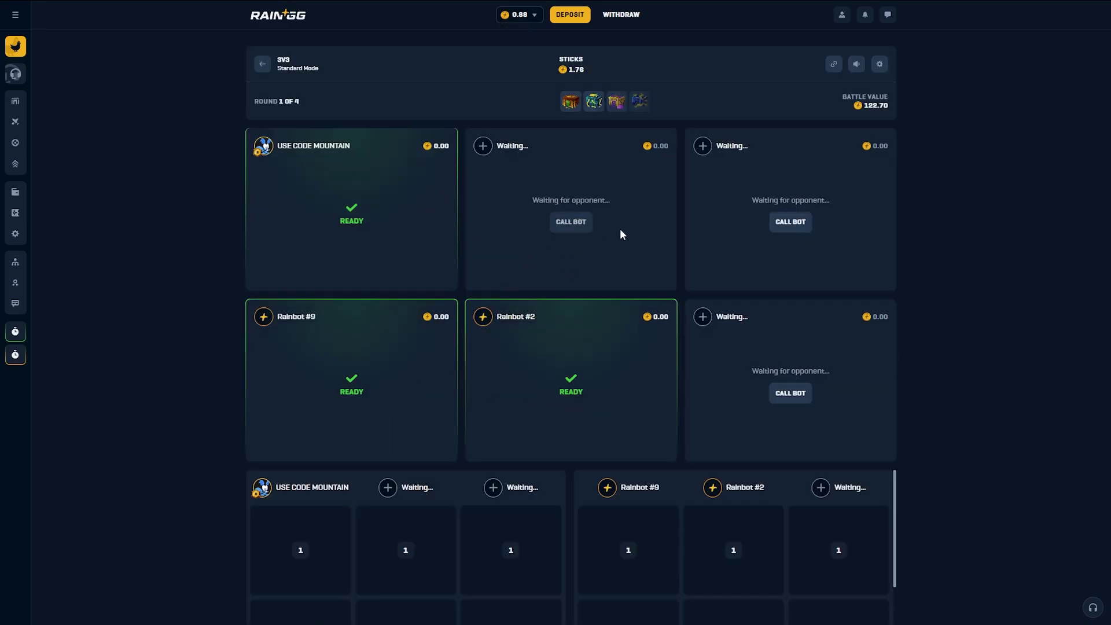
{"action": "left_click", "coordinate": [790, 222]}
{"action": "left_click", "coordinate": [791, 393]}
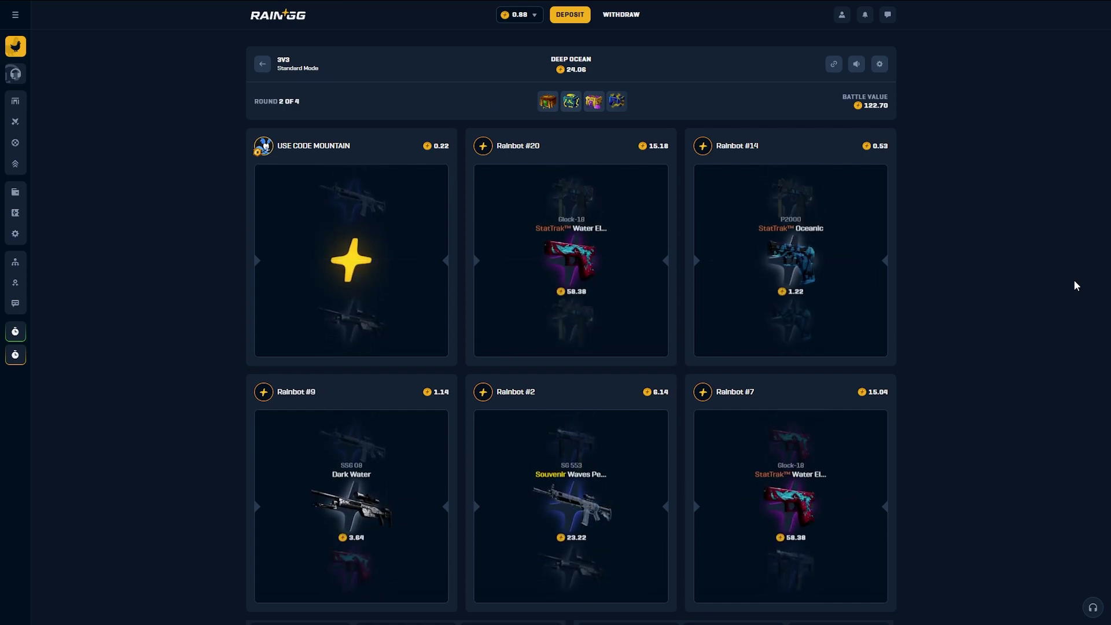
Step: View and close the Deep Ocean Case drop list while the battle finishes
{"action": "left_click", "coordinate": [590, 106]}
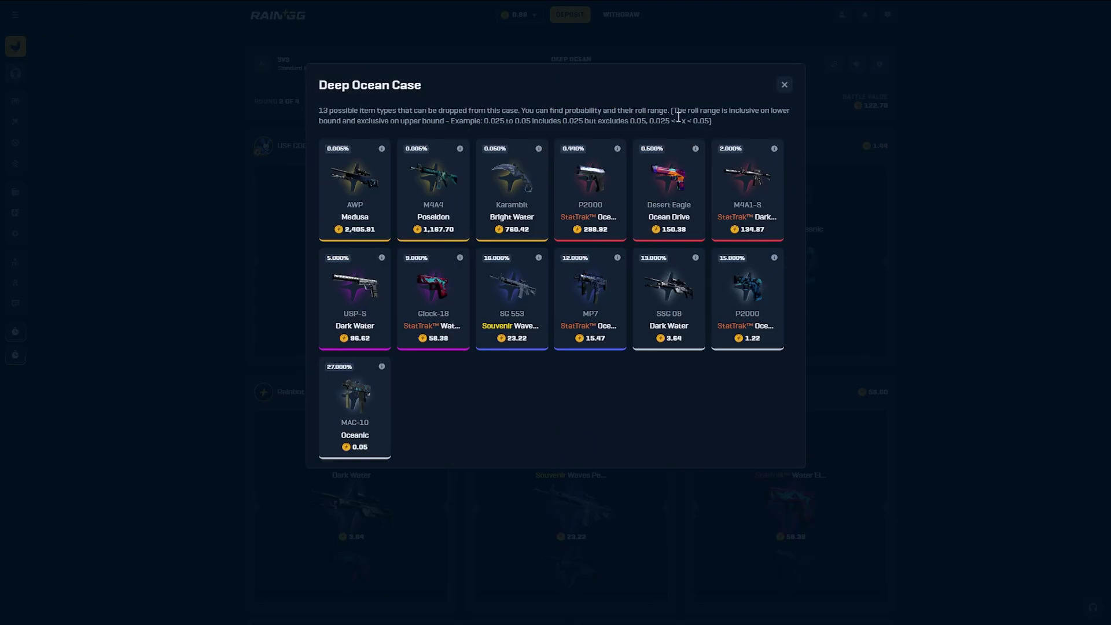
{"action": "left_click", "coordinate": [786, 86]}
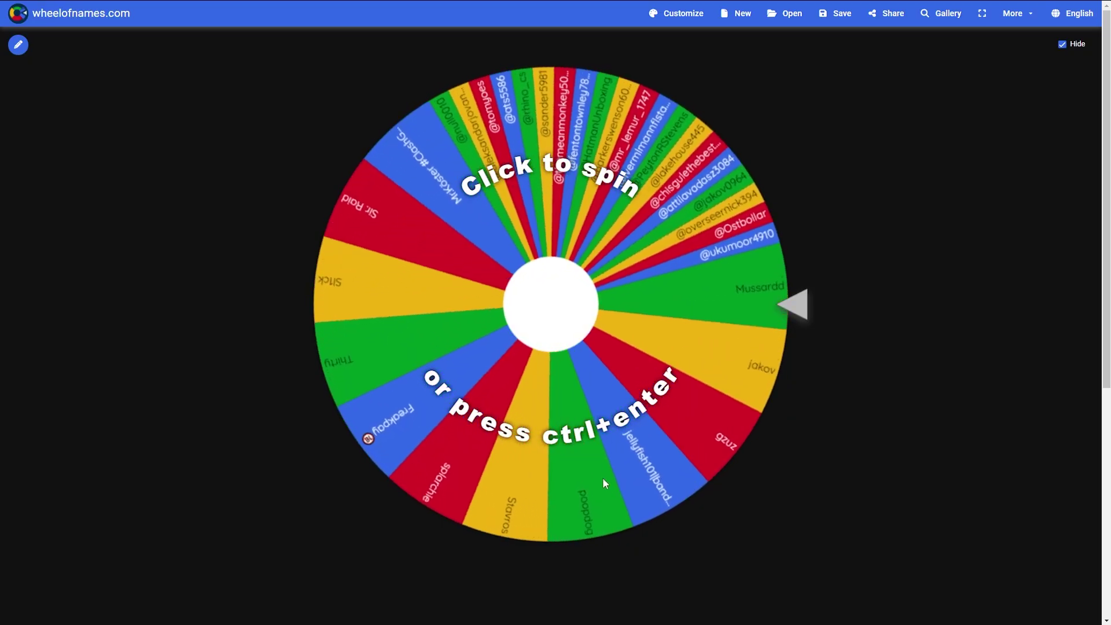
Step: Spin the wheelofnames.com wheel of viewer names
{"action": "left_click", "coordinate": [755, 359]}
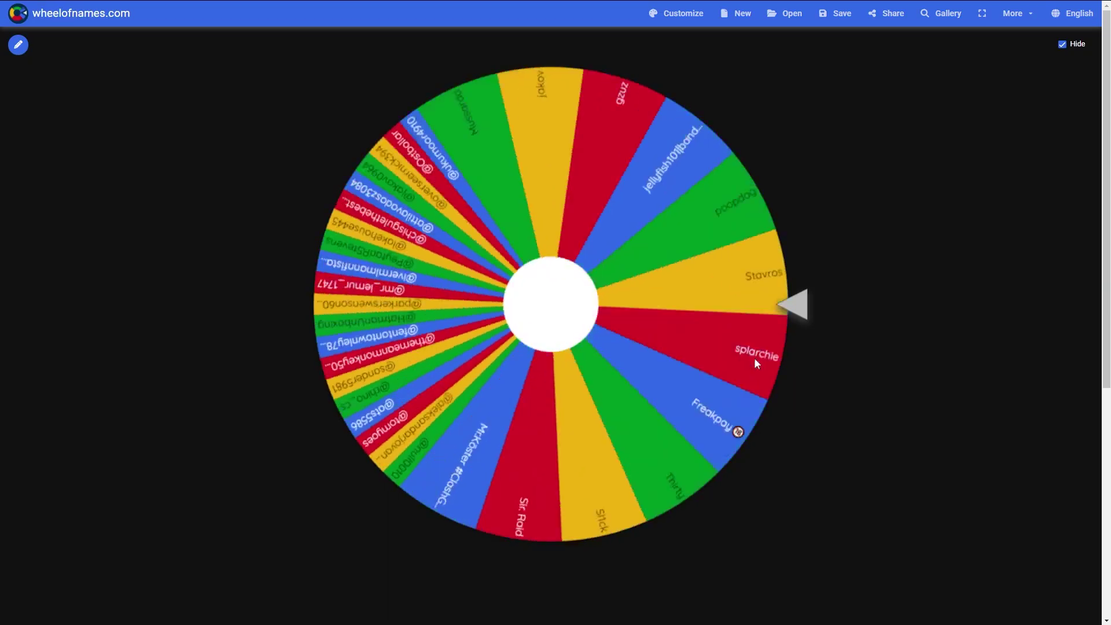